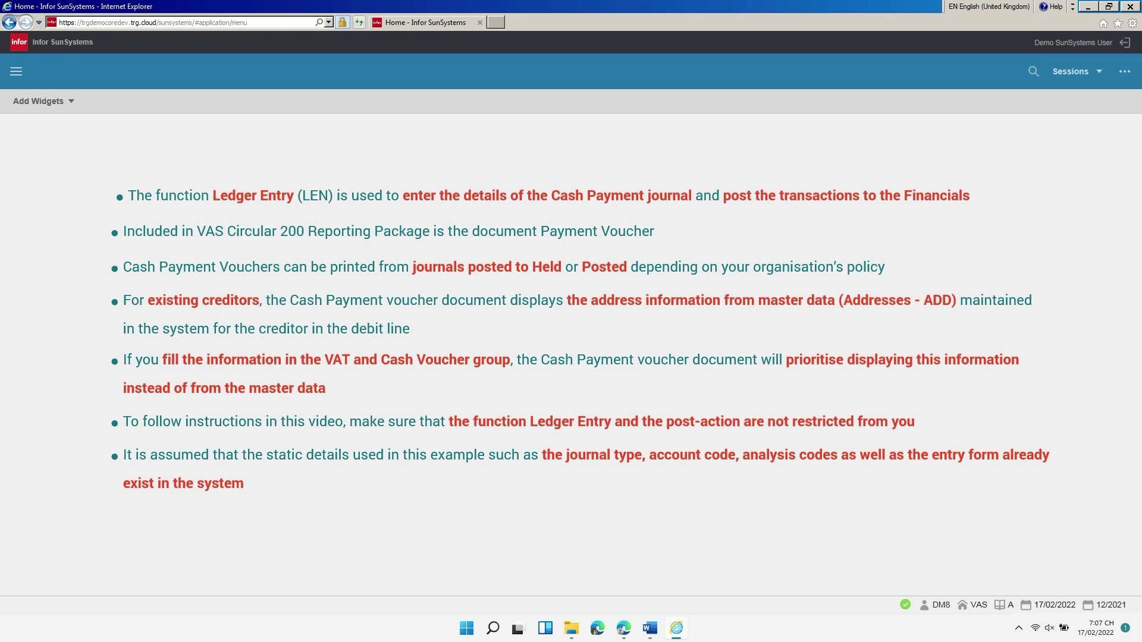
Bring up the function search from the SunSystems home page.
left_click(1033, 70)
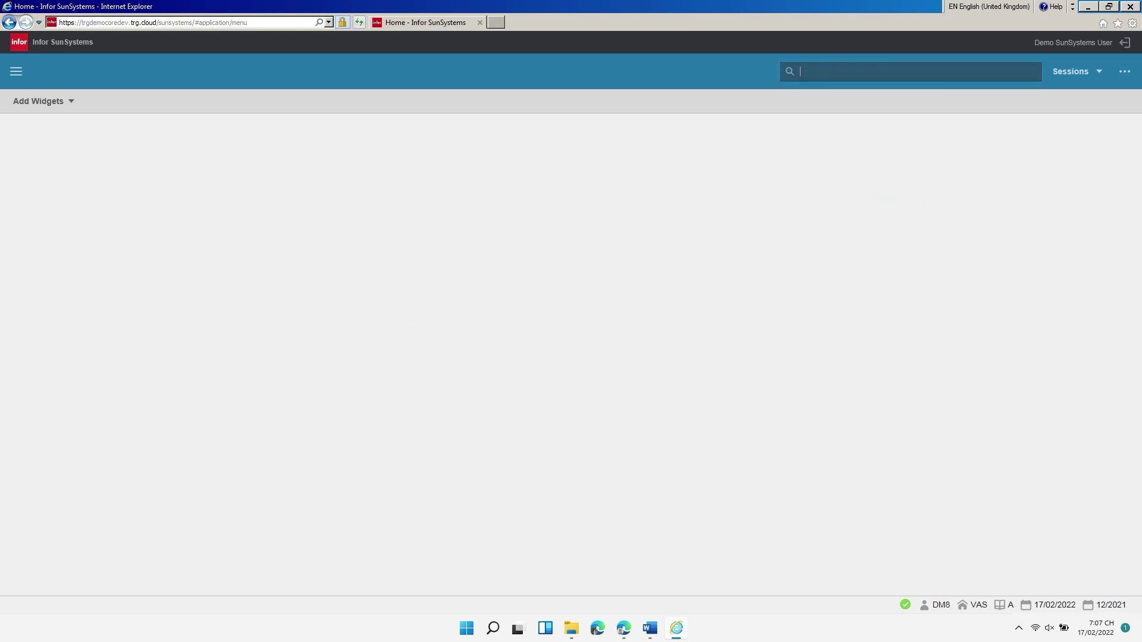
Open Ledger Entry (LEN) for business unit VAS, journal type CP, with the ALL_VAS form.
type("LEN")
key("Return")
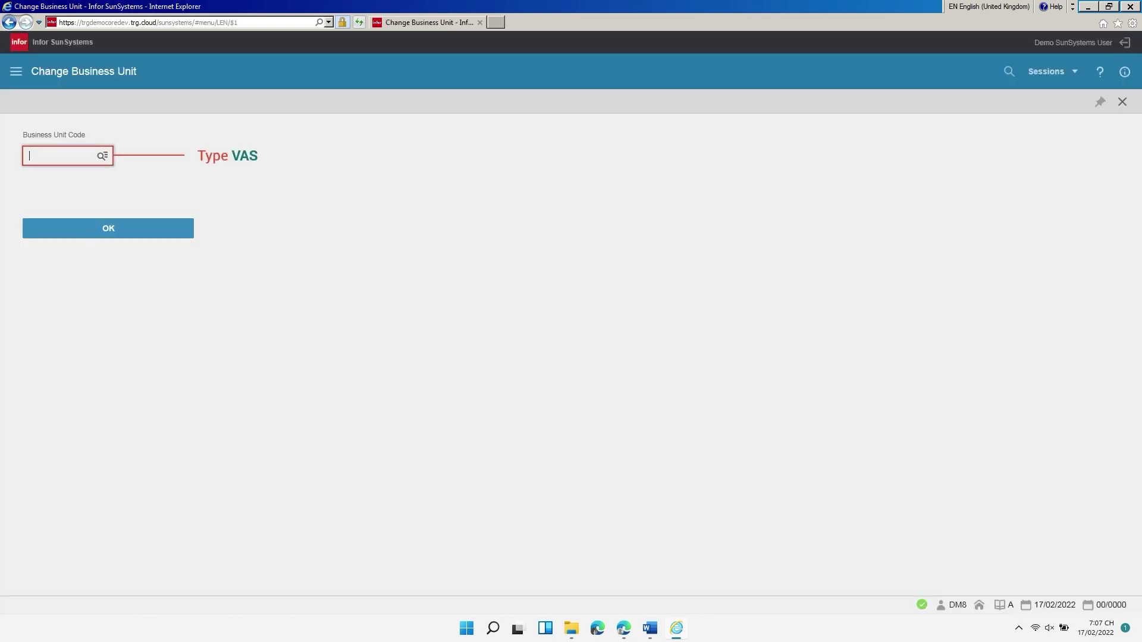
type("VAS")
key("Return")
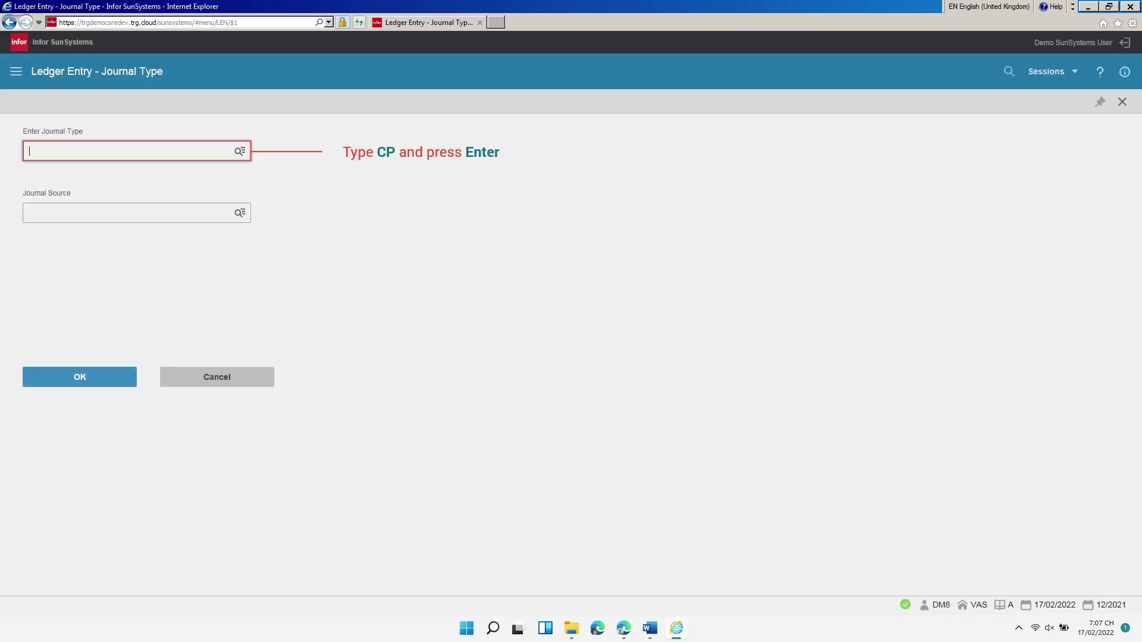
type("CP")
key("Return")
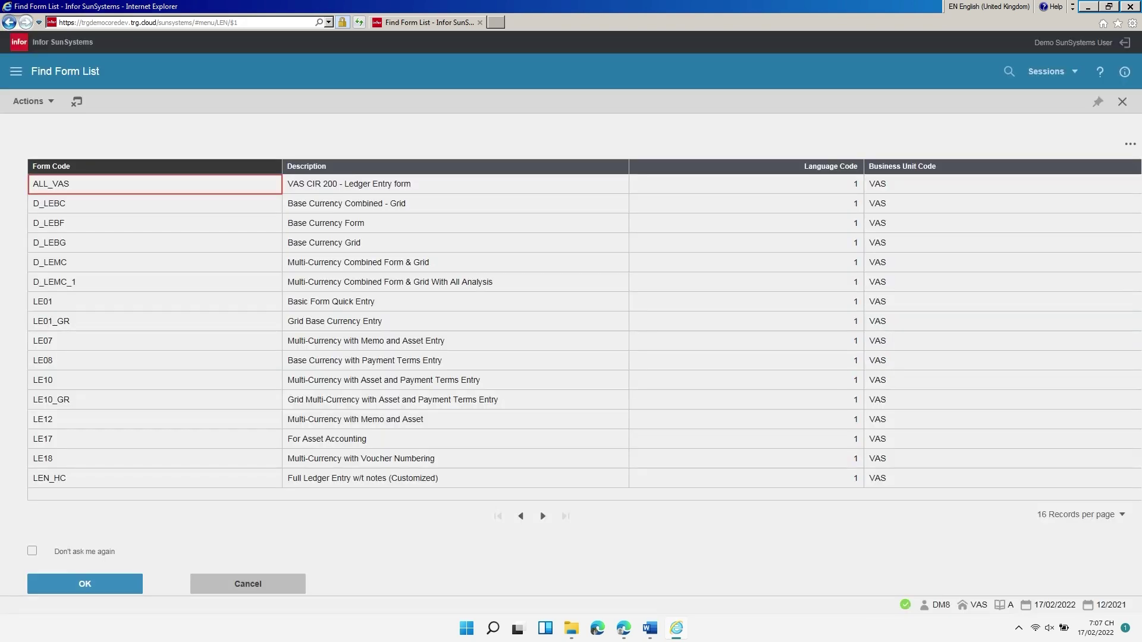
key("Return")
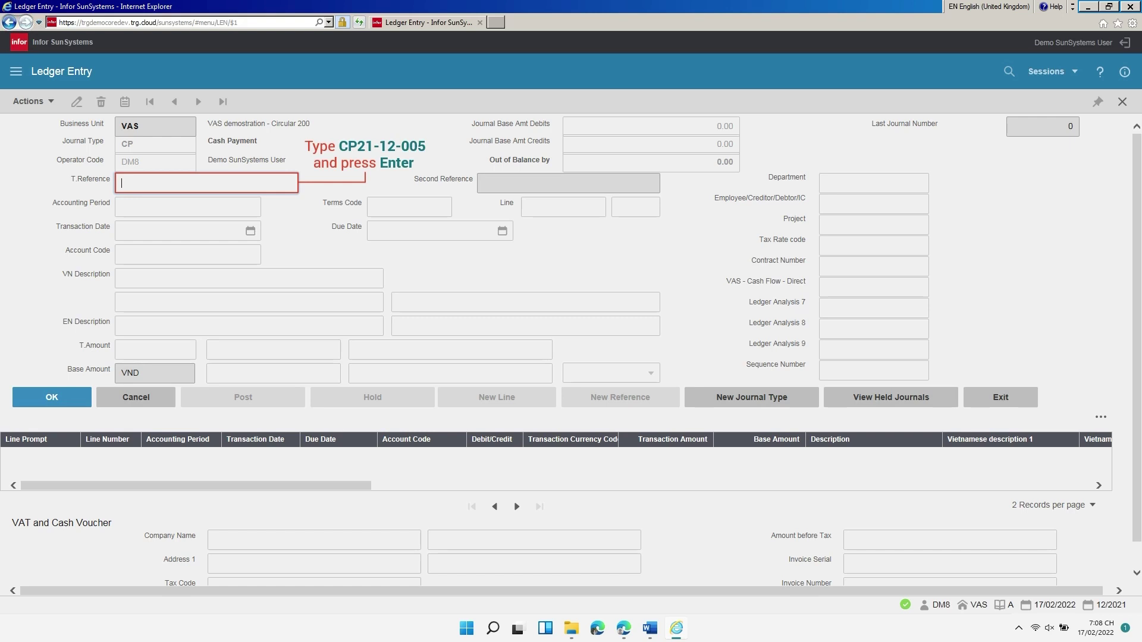
Enter reference CP21-12-005, date 09/12/2021, account 3311A01, descriptions 'TT dich vu' and 'Service Payment'.
type("CP21-12-005")
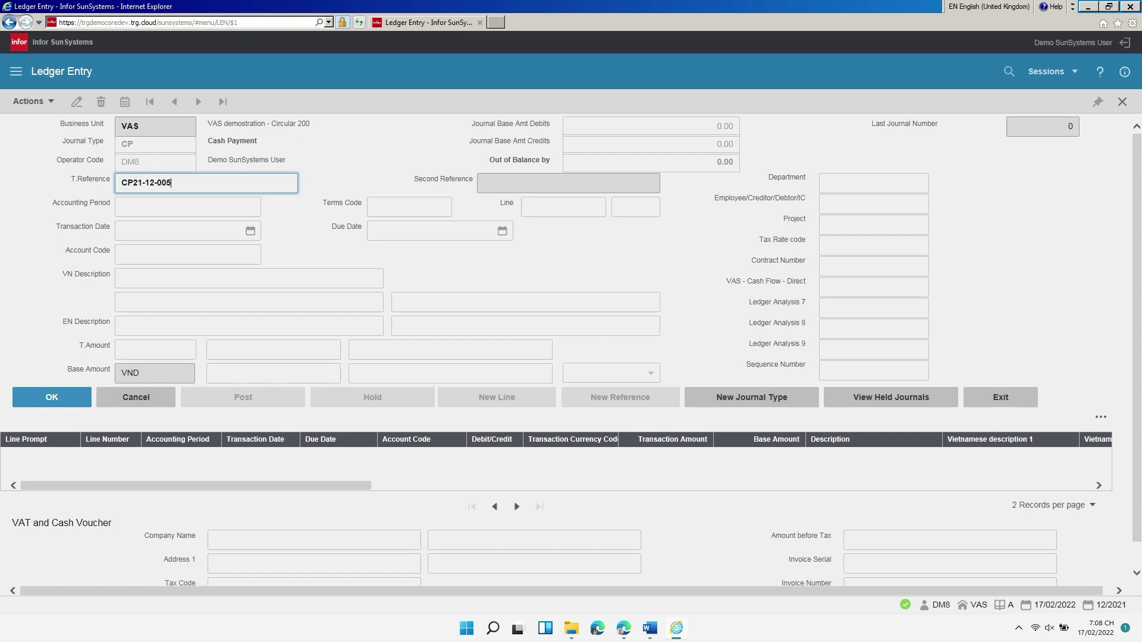
key("Tab")
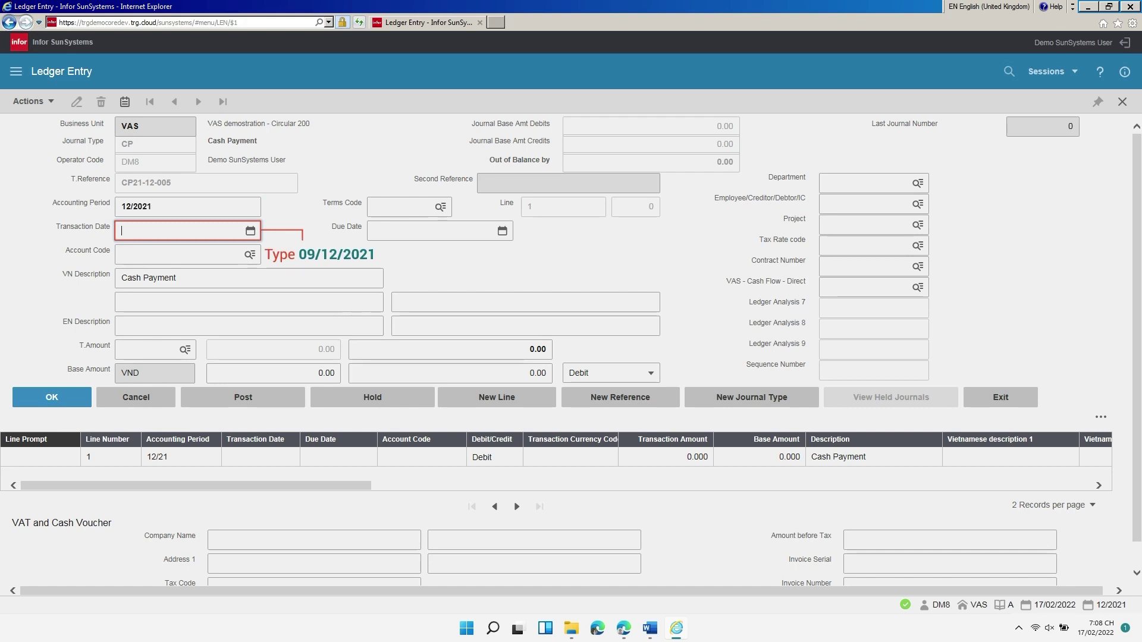
type("09/12/2021")
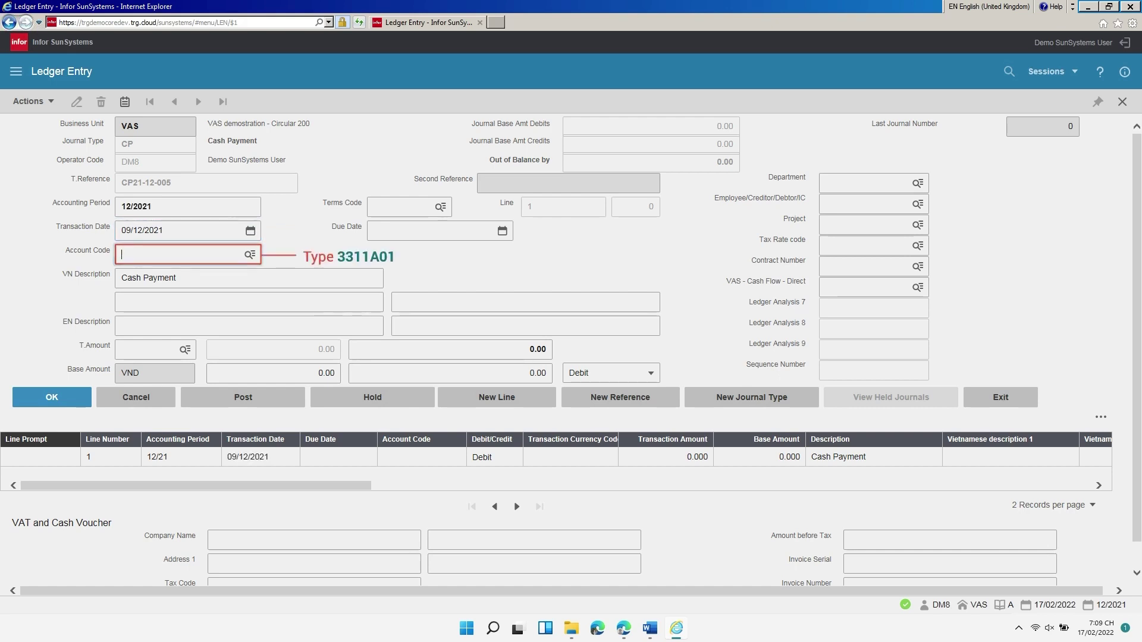
type("3311A01")
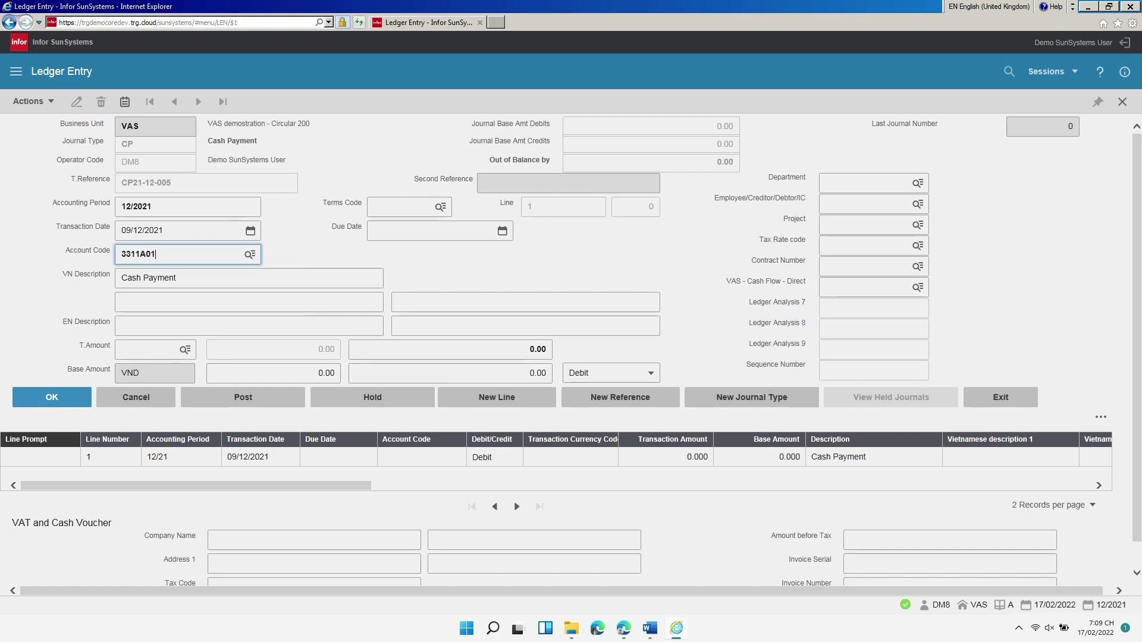
key("Tab")
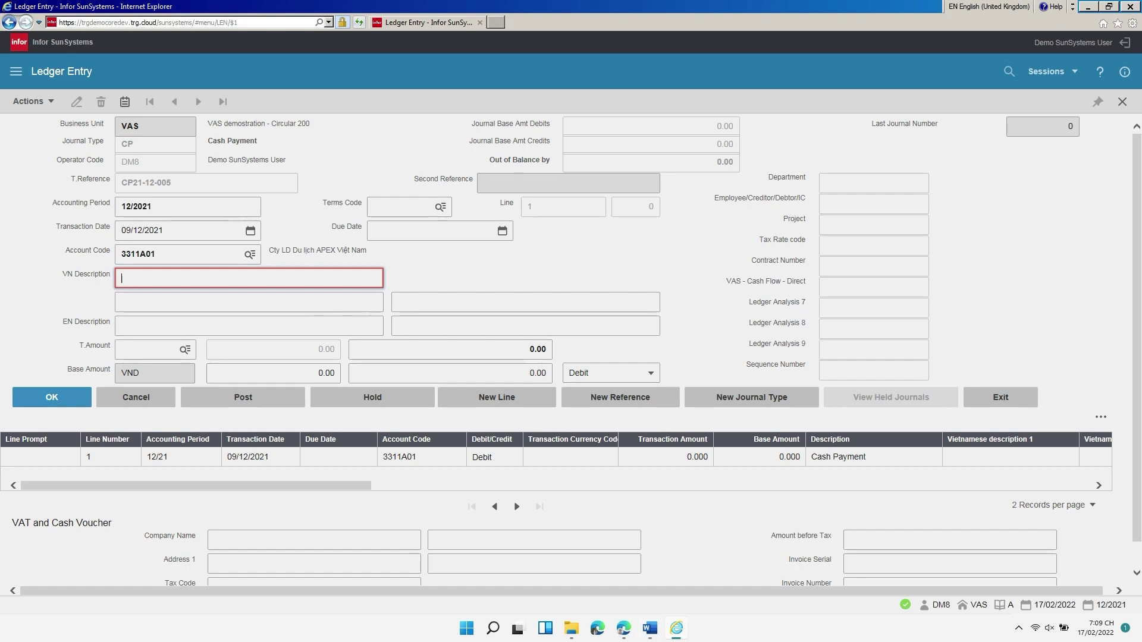
type("TT dich vu")
key("Tab")
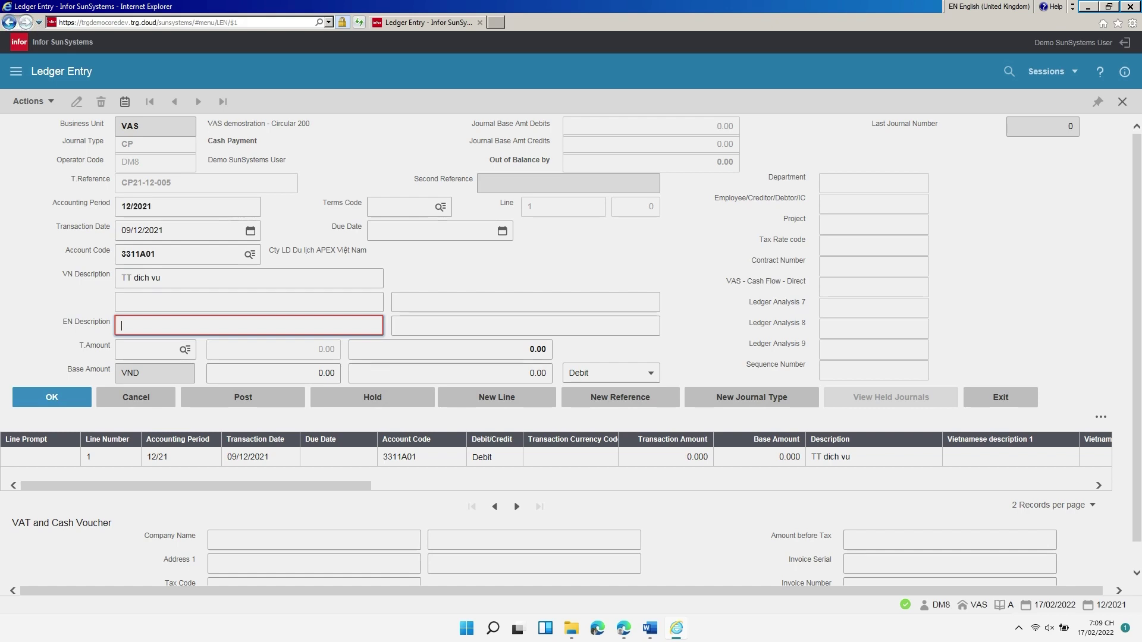
type("Service P")
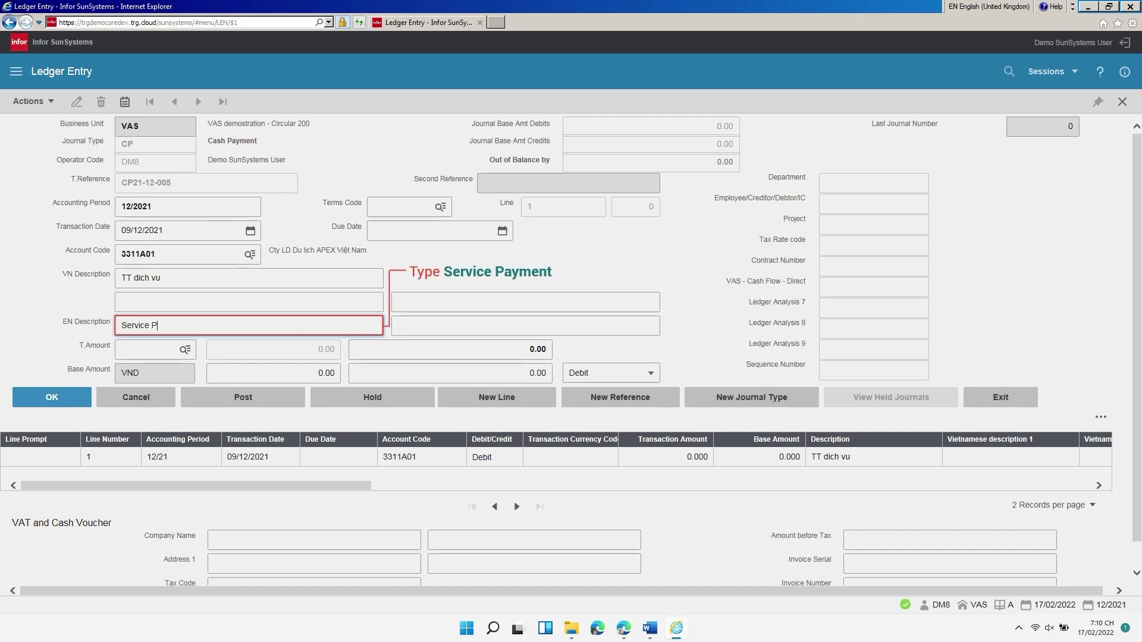
type("ayment")
key("Tab")
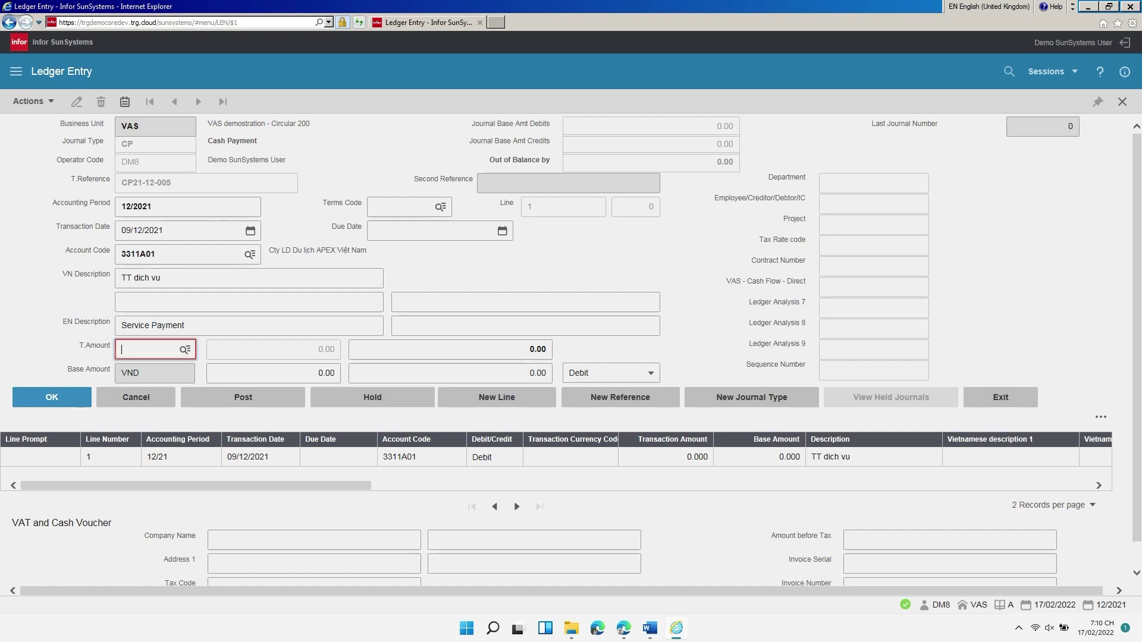
Give line 1 a VND debit of 2000000 and save it to start line 2.
type("VND")
left_click(450, 349)
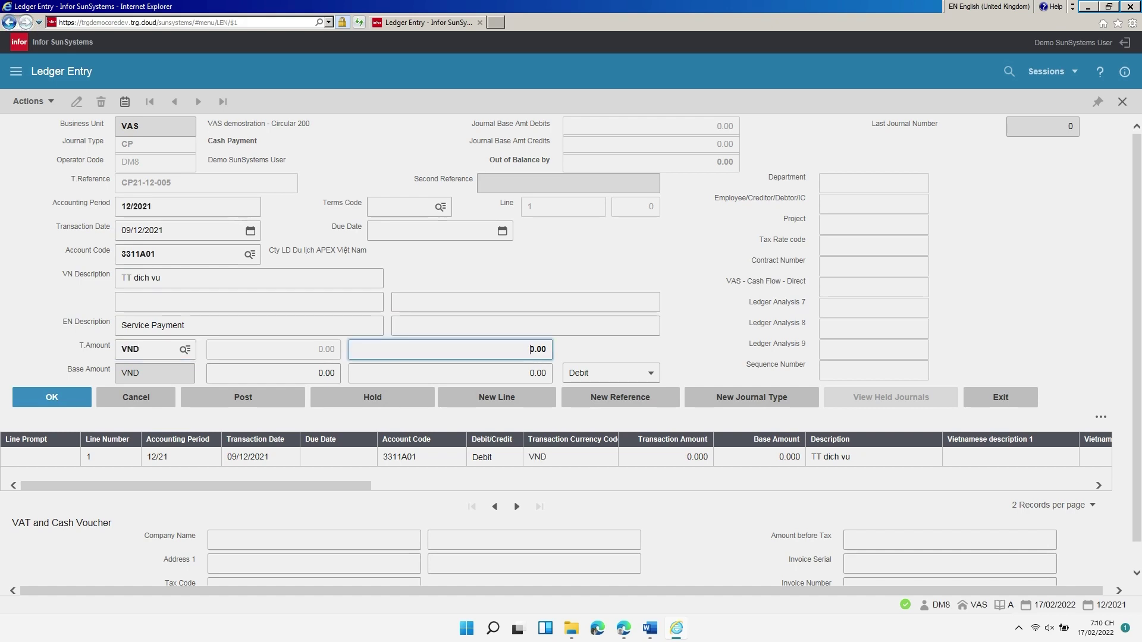
type("2000000")
key("Return")
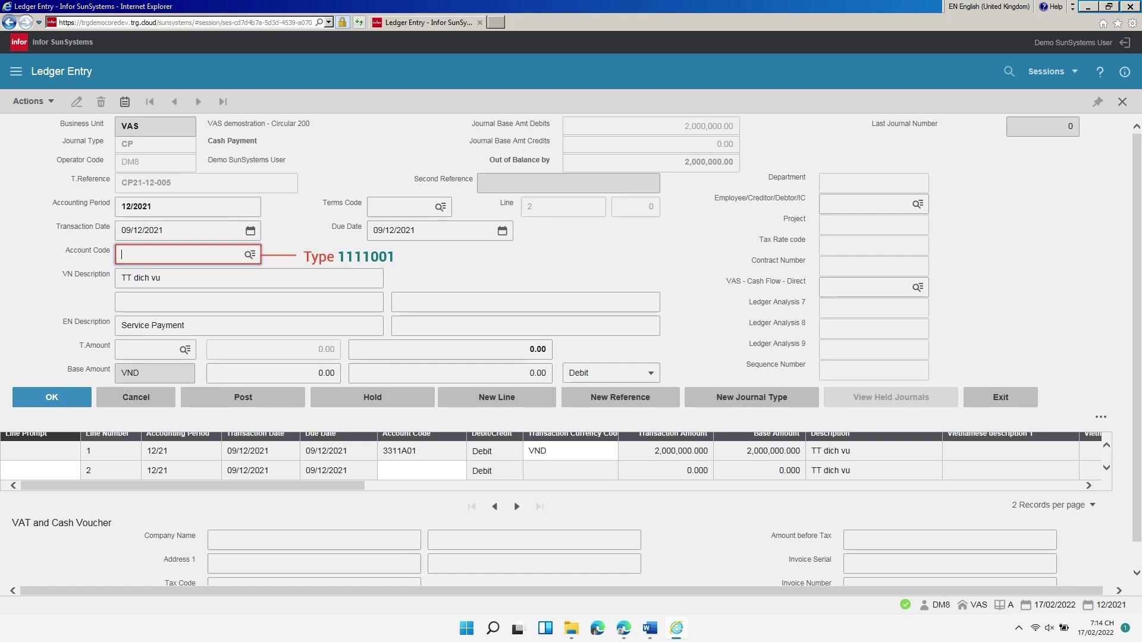
Set line 2 to account 1111001, VND amount 2,000,000, marked as Credit.
type("1111001")
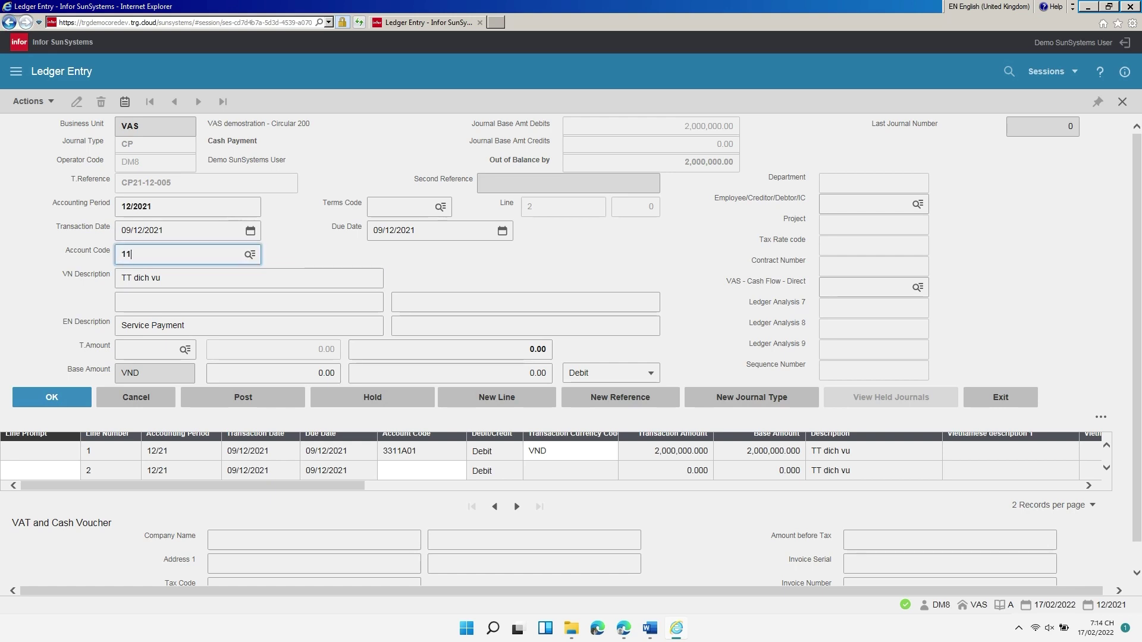
left_click(145, 350)
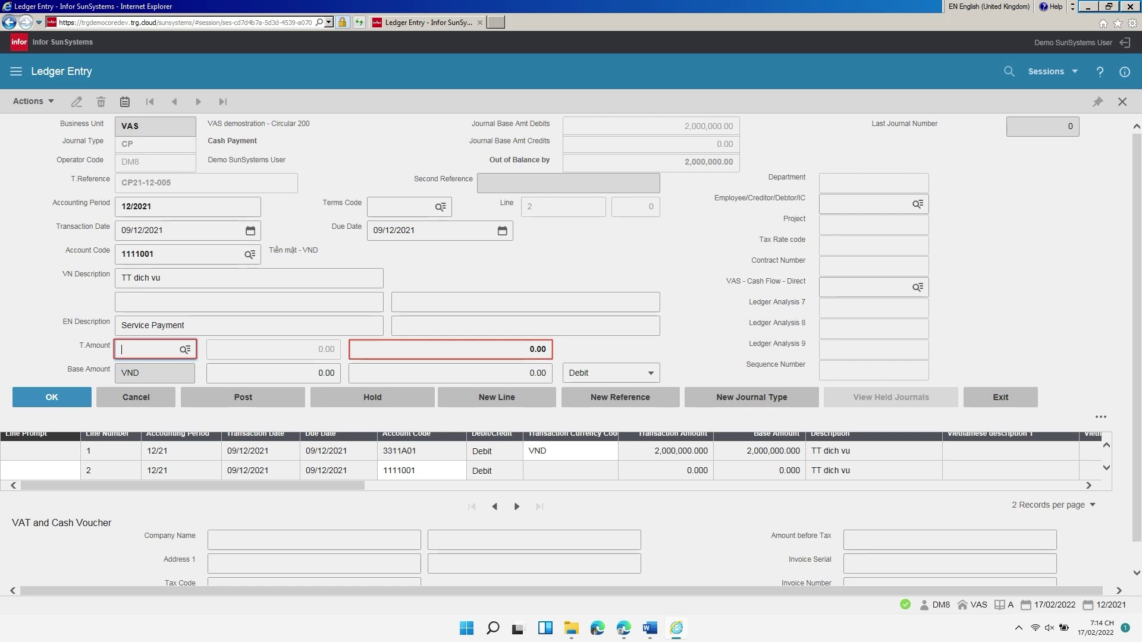
type("VND")
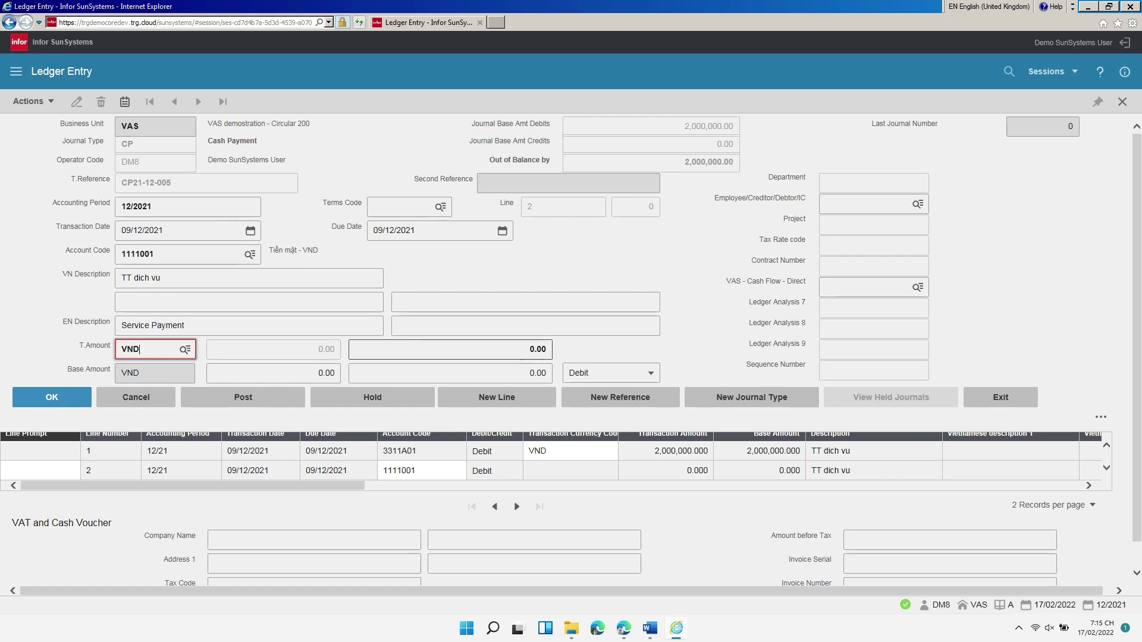
key("Tab")
type("200000")
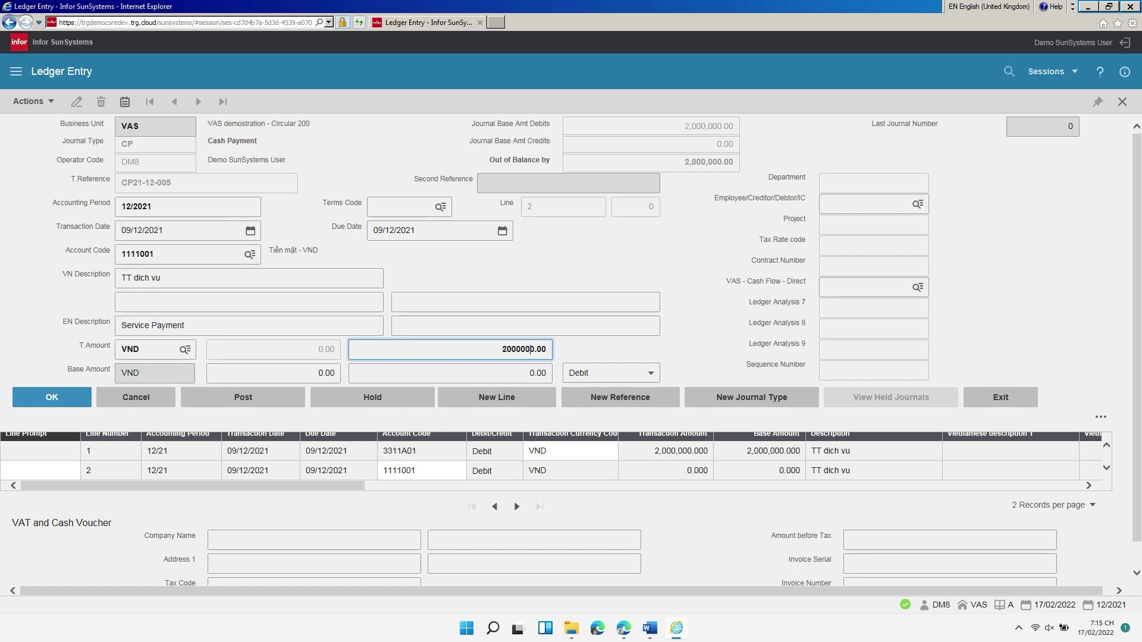
key("Tab")
key("Tab")
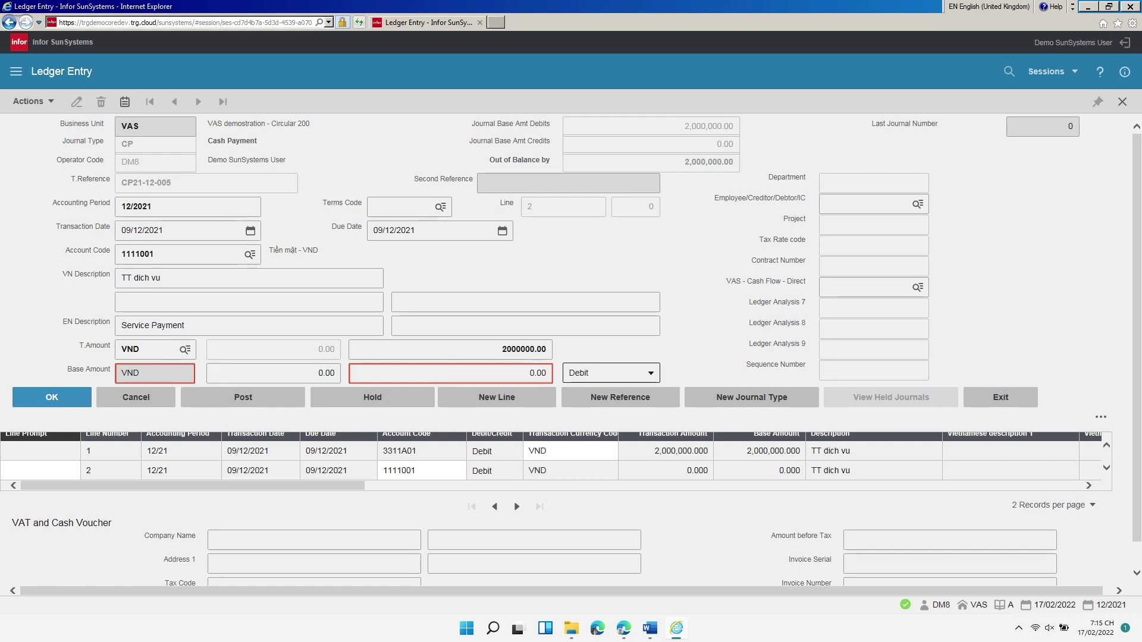
key("alt+Down")
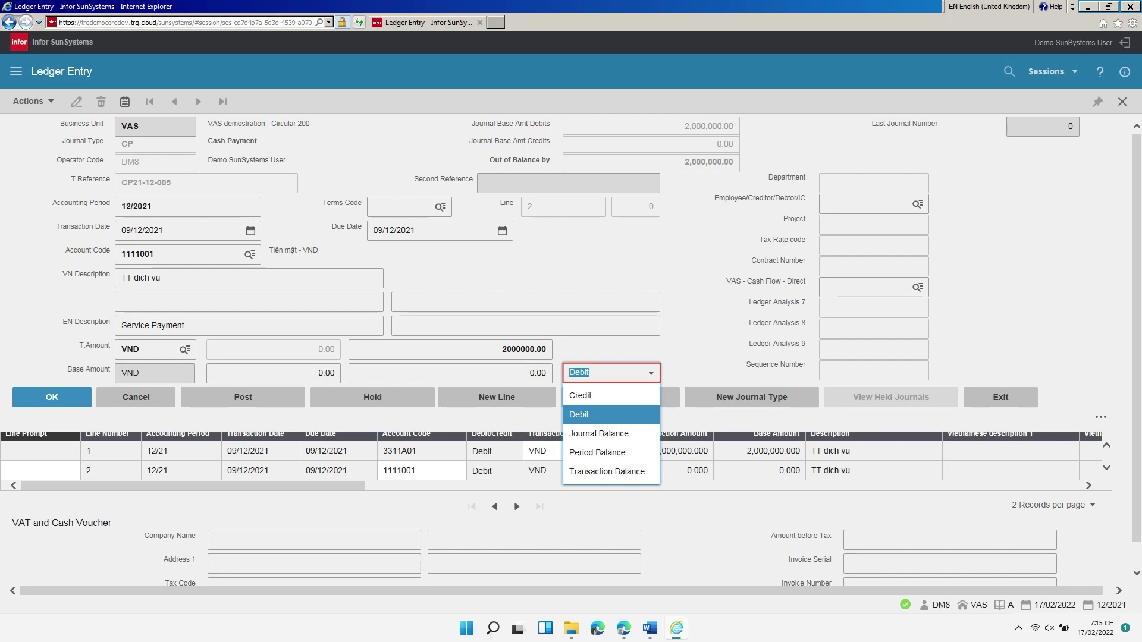
key("Up")
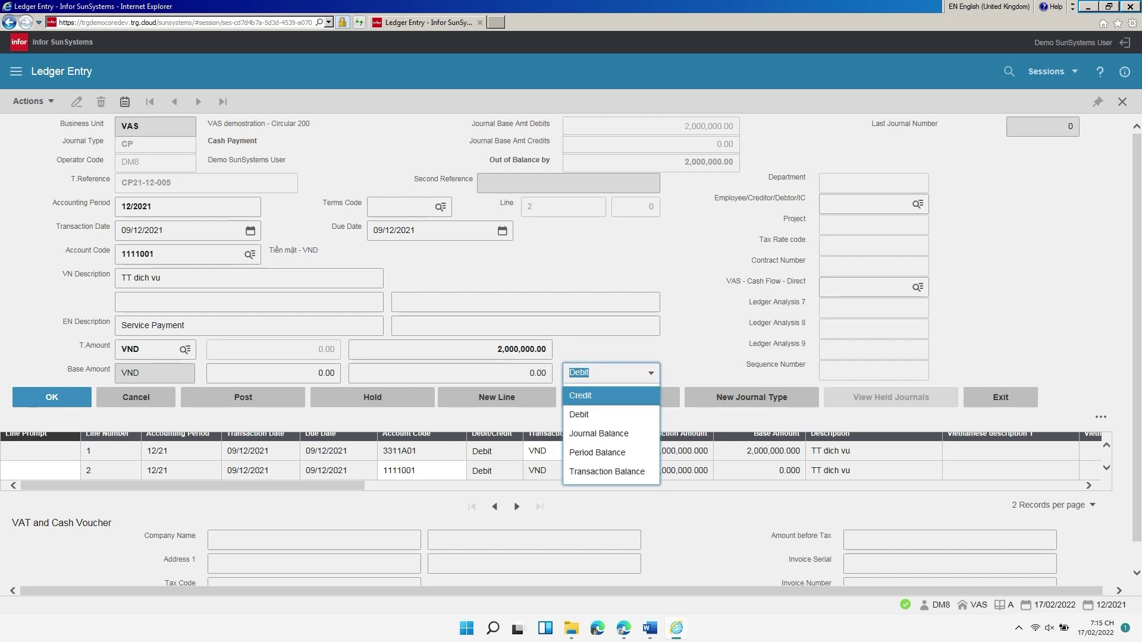
key("Return")
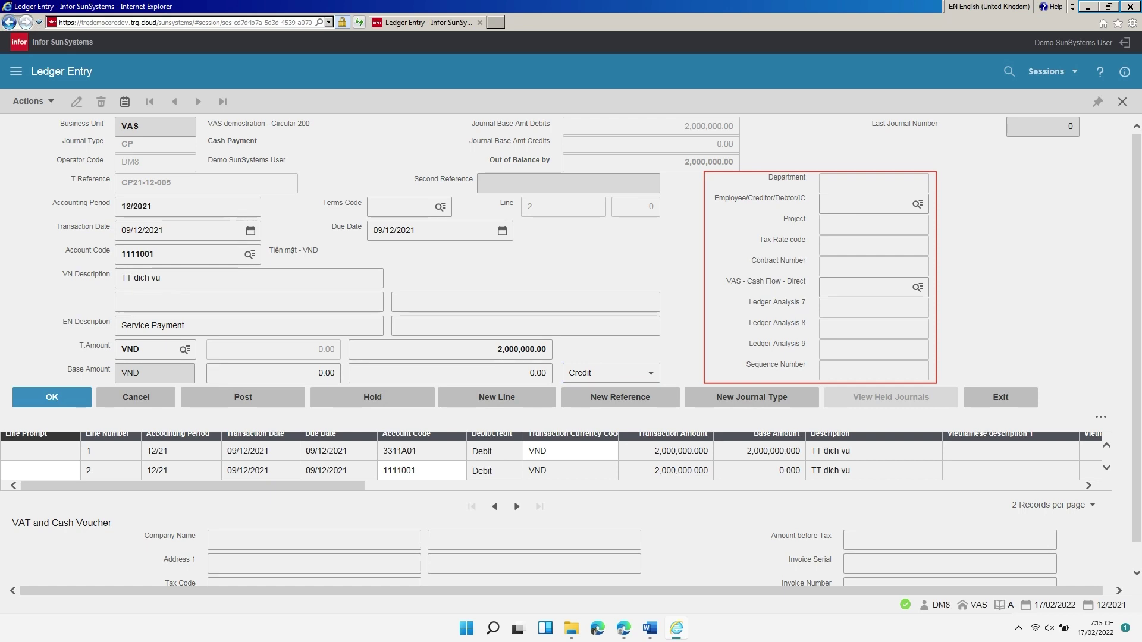
Enter creditor 3311A01 and cash flow code 02 on line 2, then save the line.
left_click(865, 204)
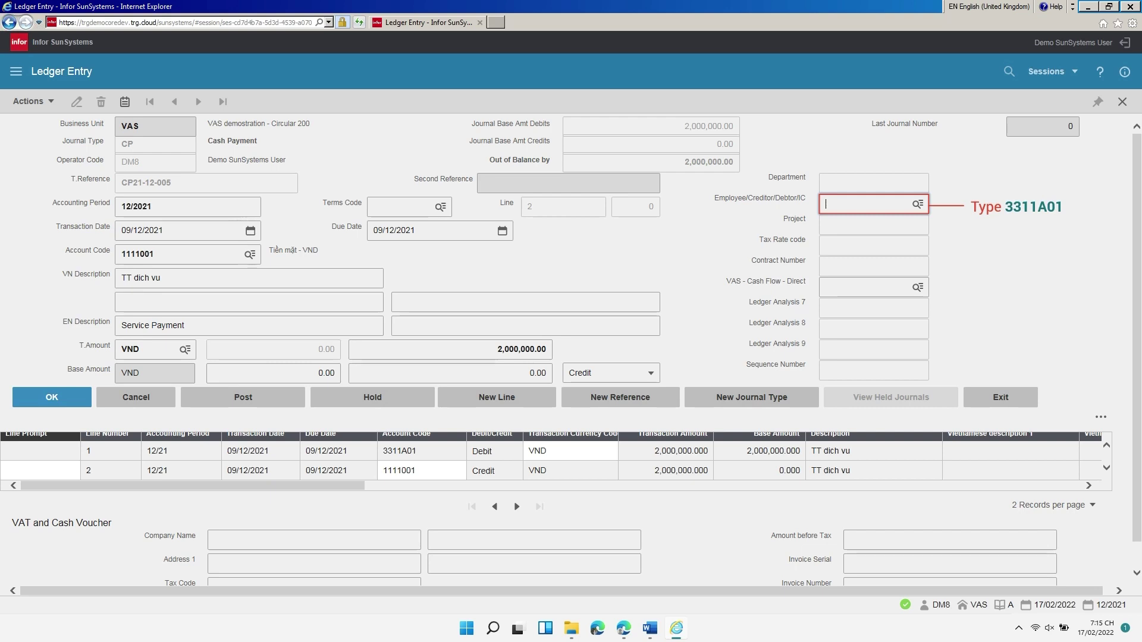
type("3311A01")
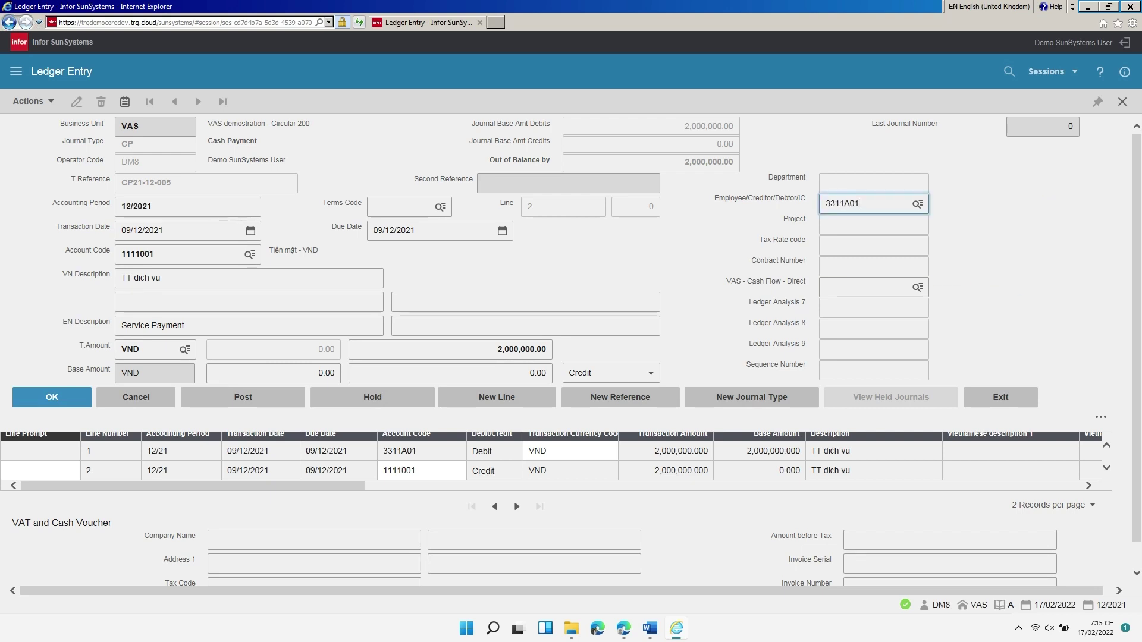
left_click(865, 288)
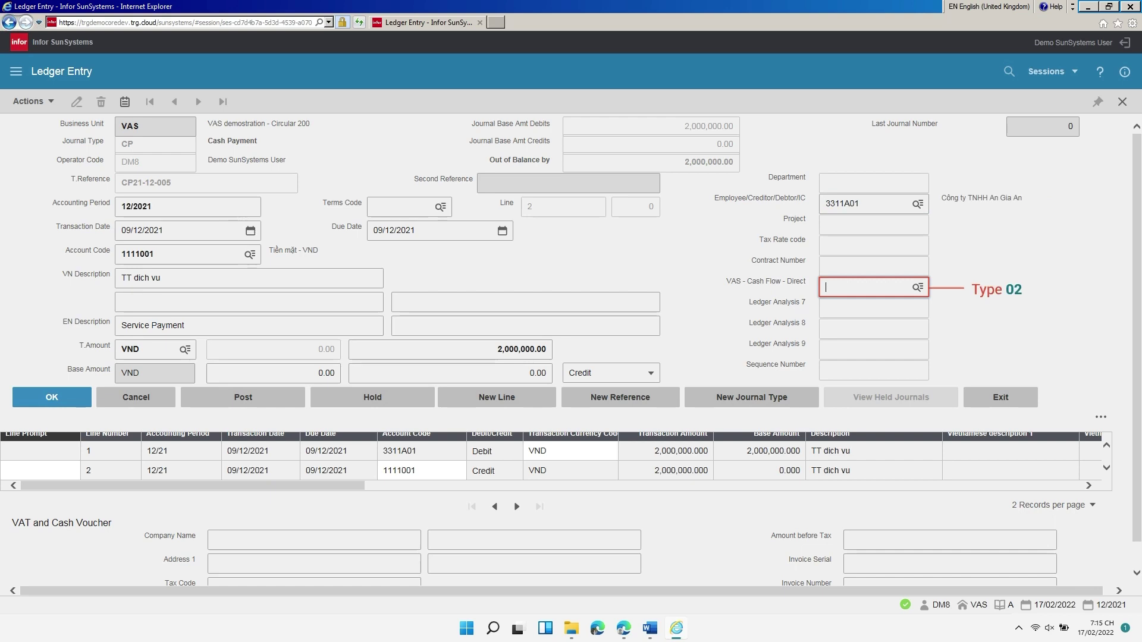
type("02")
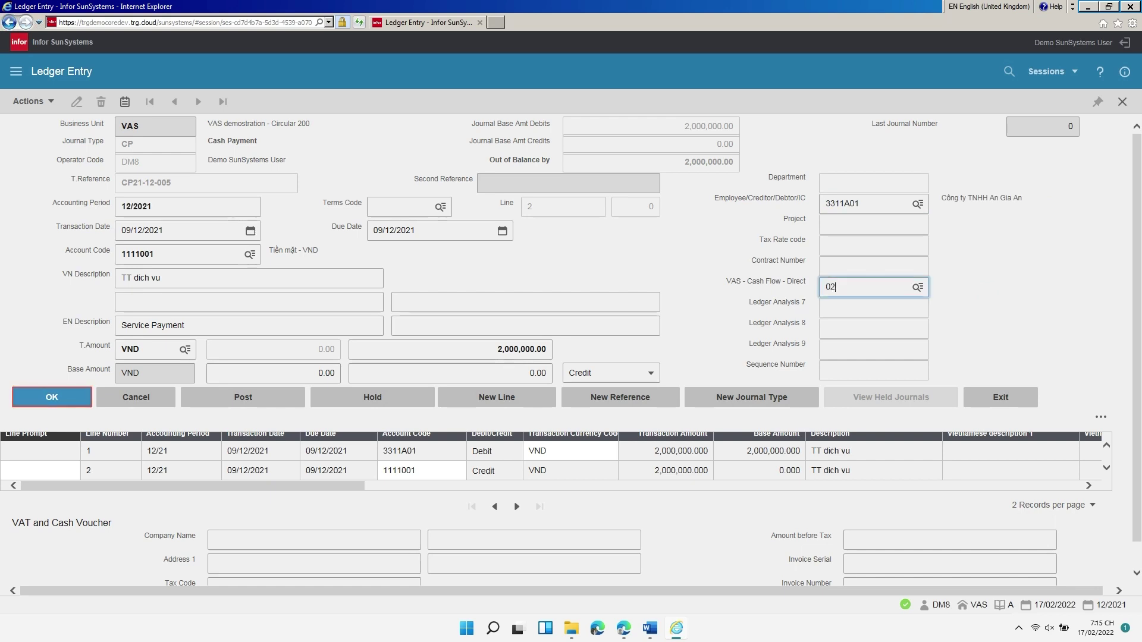
key("Return")
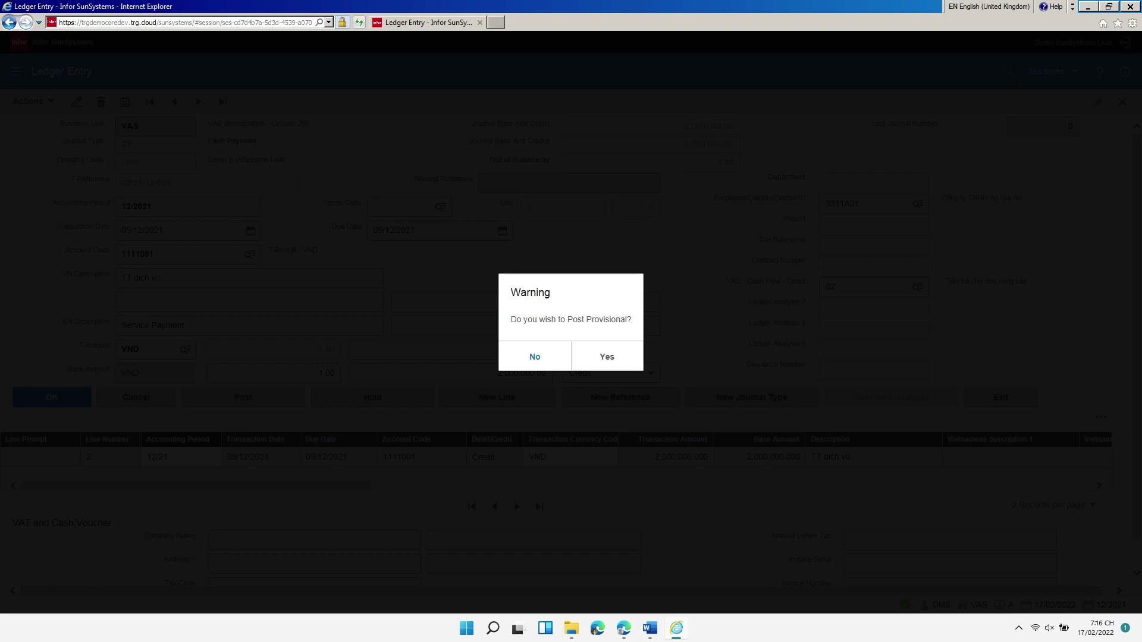
Confirm Yes to post the journal provisionally.
key("Tab")
key("Return")
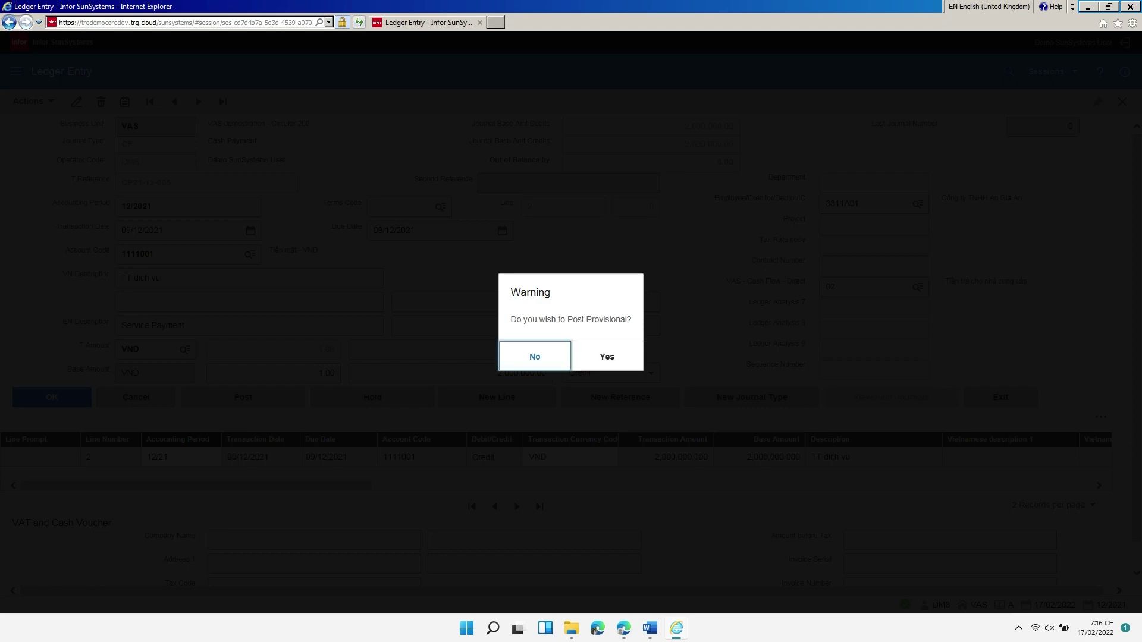